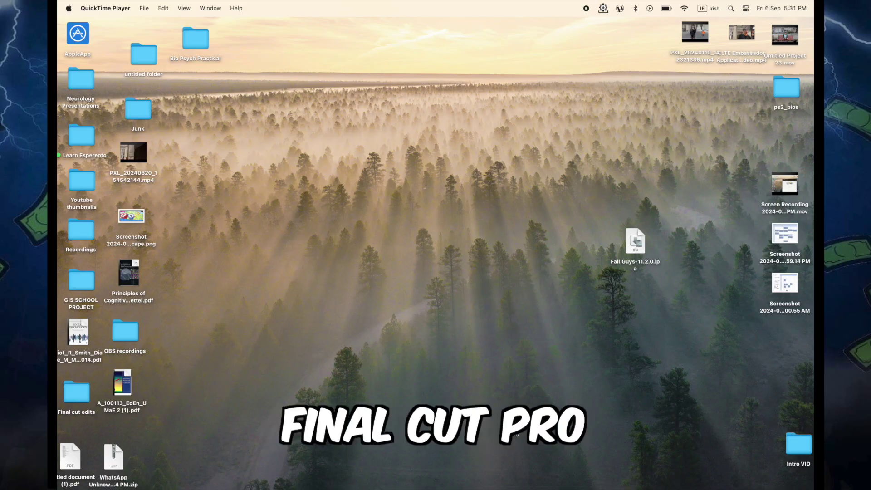
In Chrome, search Google for 'dafont' and open the DaFont website
{"action": "key", "text": "ctrl+Right"}
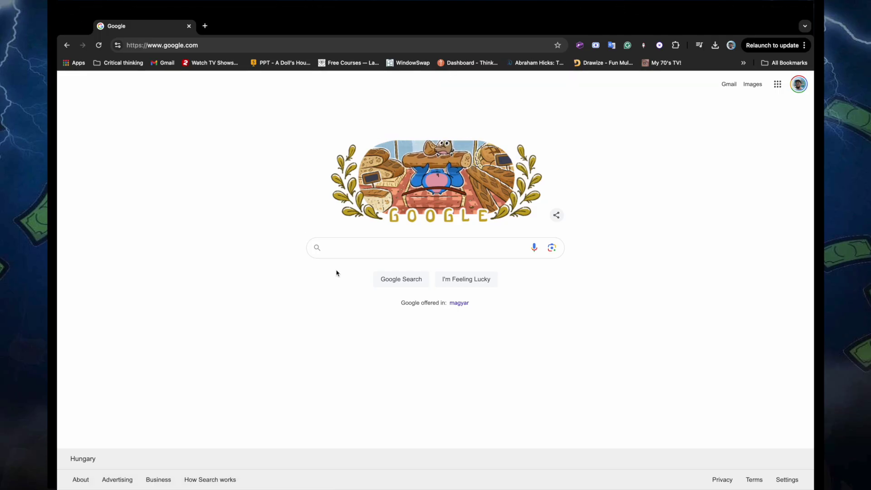
{"action": "type", "text": "d"}
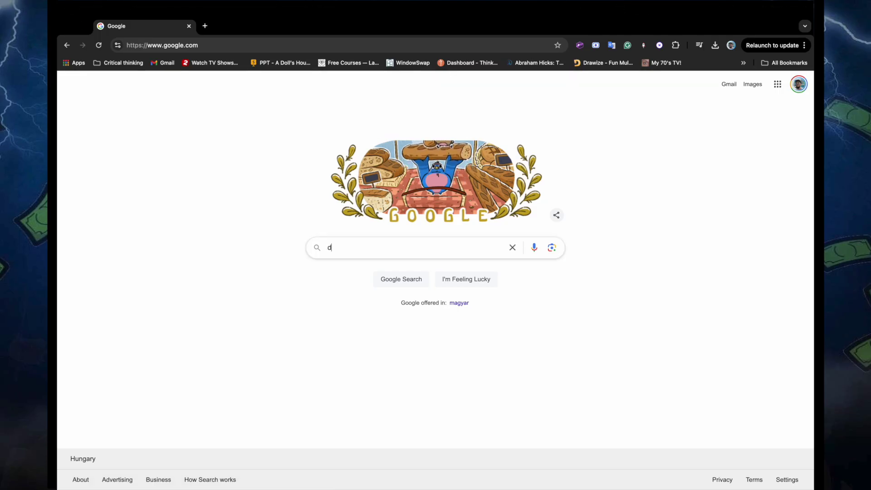
{"action": "type", "text": "afont"}
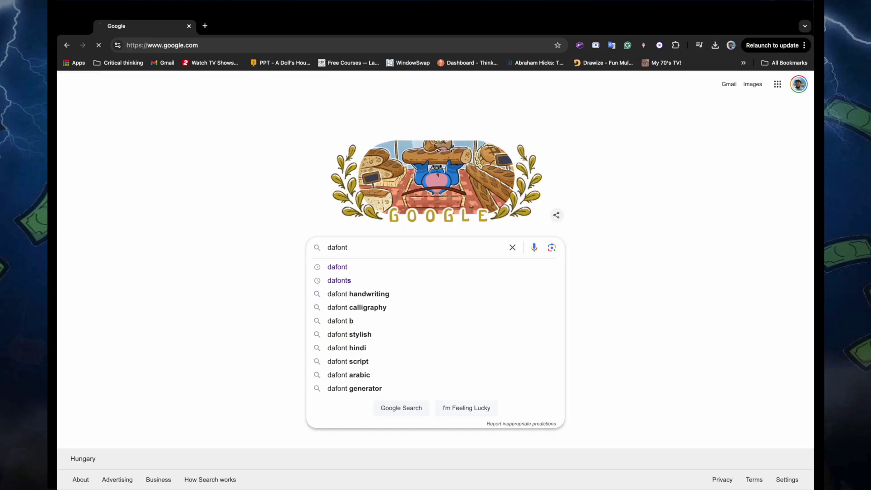
{"action": "key", "text": "Return"}
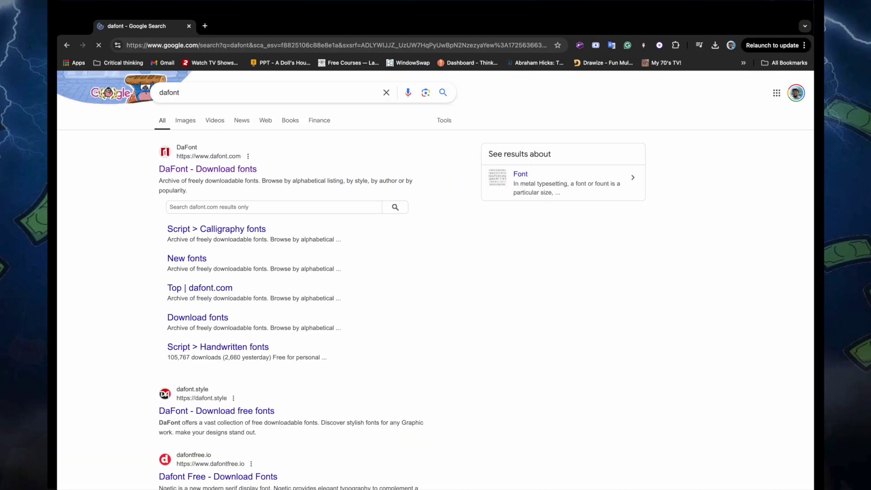
{"action": "left_click", "coordinate": [176, 172]}
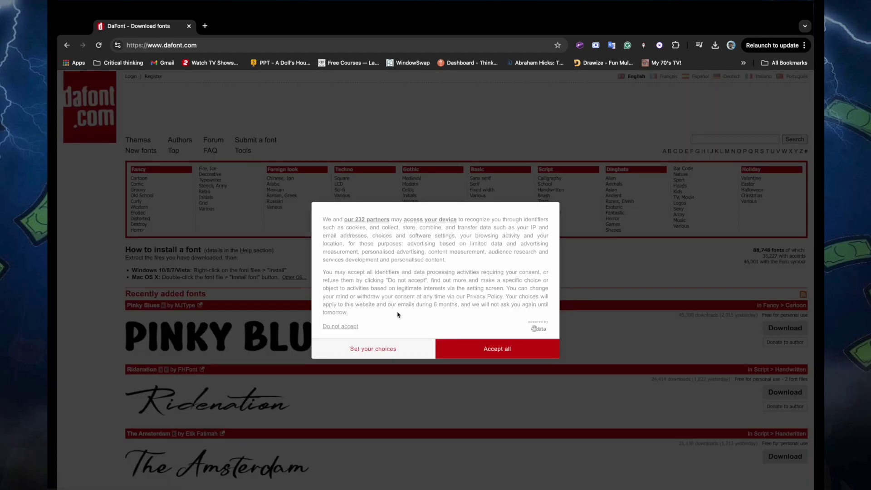
Accept DaFont's cookies, search the site for 'axis' and scroll to Komika Axis
{"action": "left_click", "coordinate": [457, 350]}
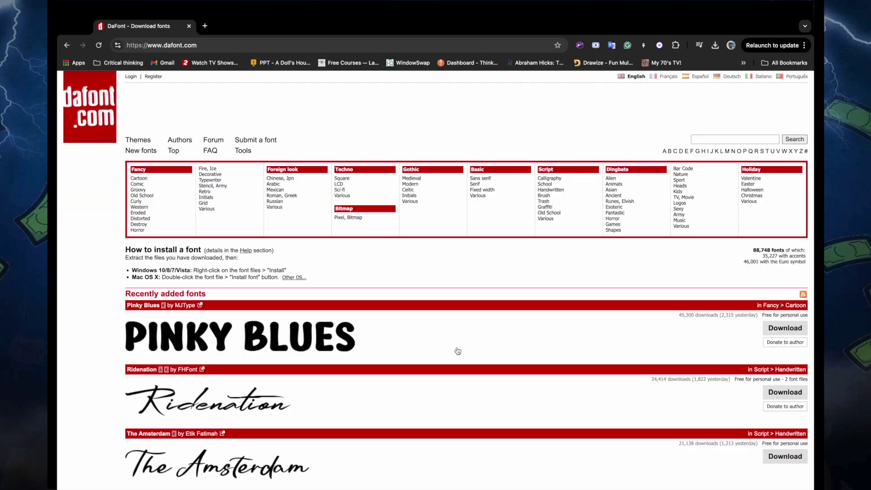
{"action": "left_click", "coordinate": [693, 140]}
{"action": "left_click", "coordinate": [665, 142]}
{"action": "left_click", "coordinate": [701, 138]}
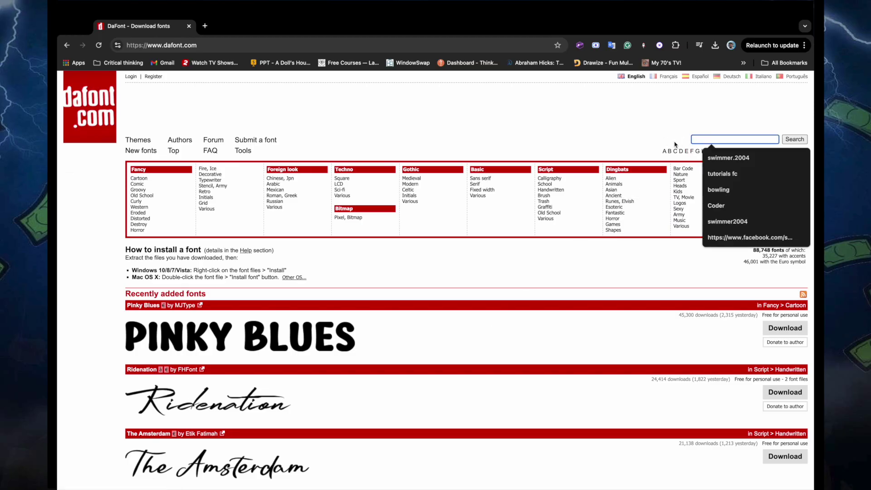
{"action": "left_click", "coordinate": [696, 135]}
{"action": "left_click", "coordinate": [695, 136]}
{"action": "type", "text": "axis"}
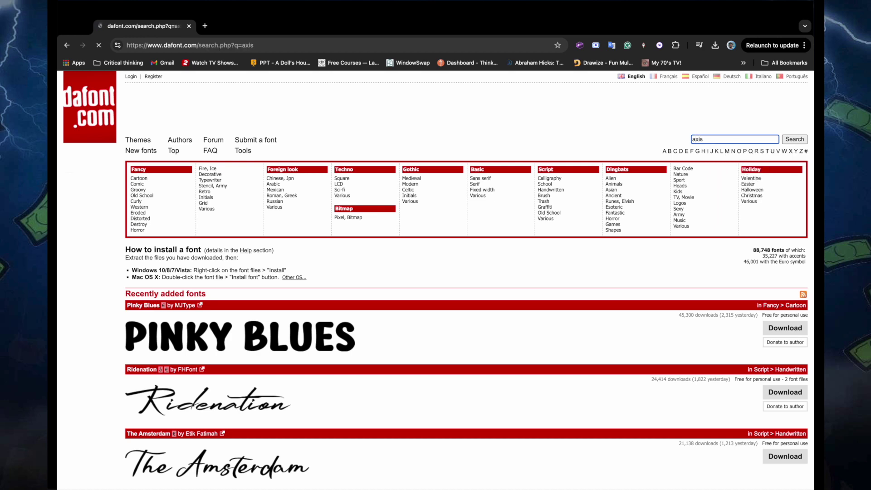
{"action": "scroll", "coordinate": [584, 328], "scroll_direction": "down", "scroll_amount": 5}
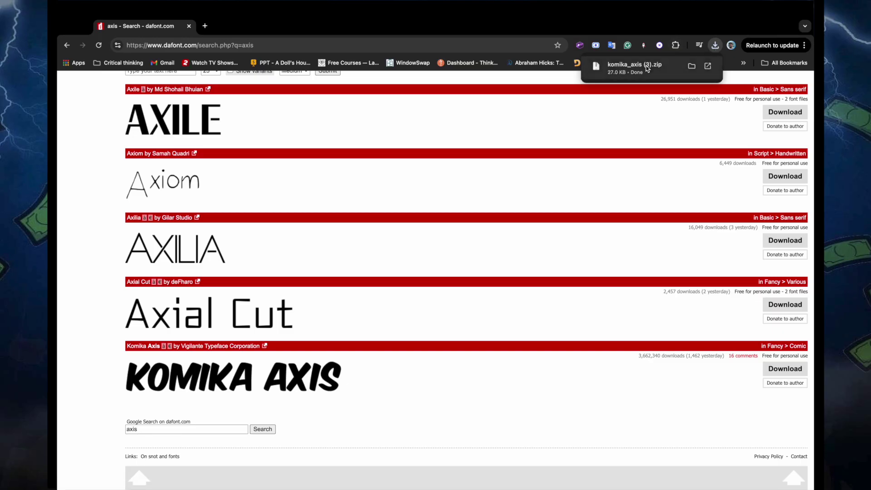
Extract the Komika Axis zip and move the komika_axis (3) folder onto the desktop
{"action": "left_click", "coordinate": [647, 68]}
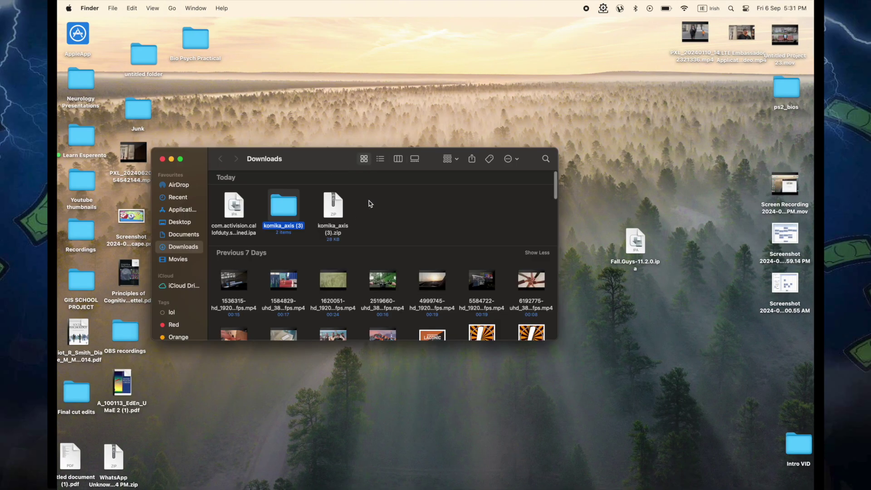
{"action": "left_click_drag", "start_coordinate": [288, 217], "coordinate": [299, 93]}
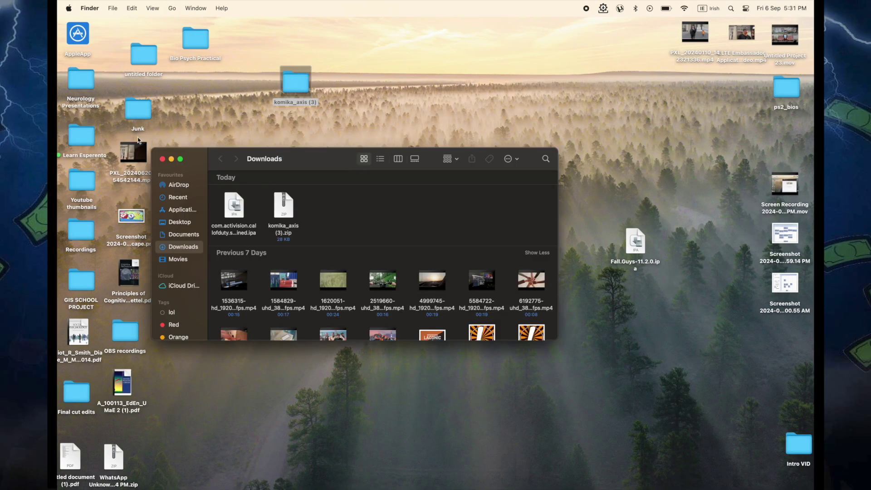
{"action": "left_click", "coordinate": [172, 159]}
Launch Font Book from a Spotlight search for 'font'
{"action": "left_click", "coordinate": [729, 7]}
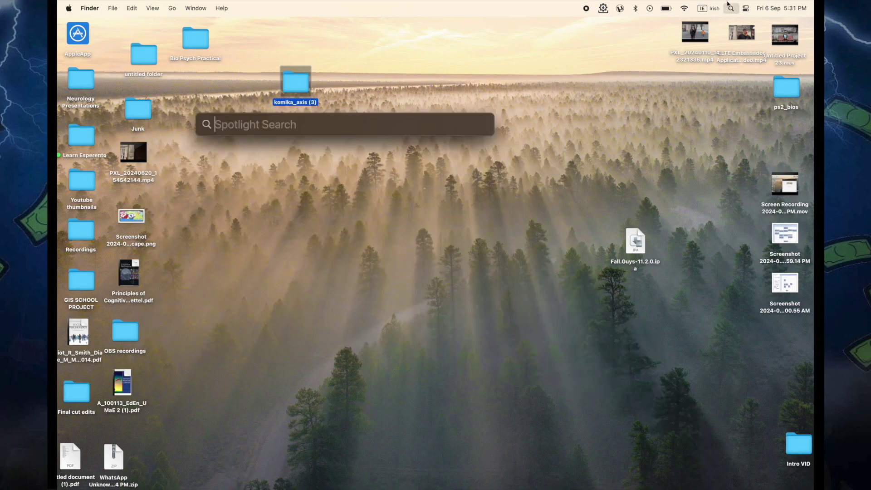
{"action": "type", "text": "font"}
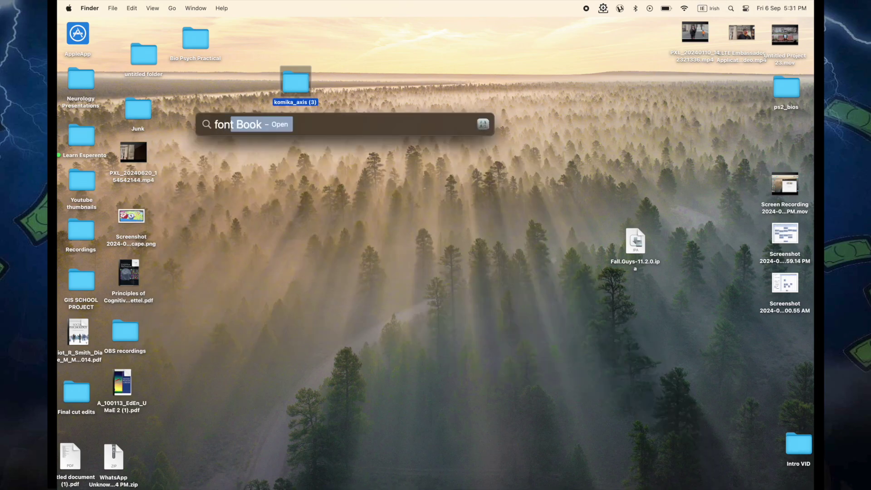
{"action": "key", "text": "Return"}
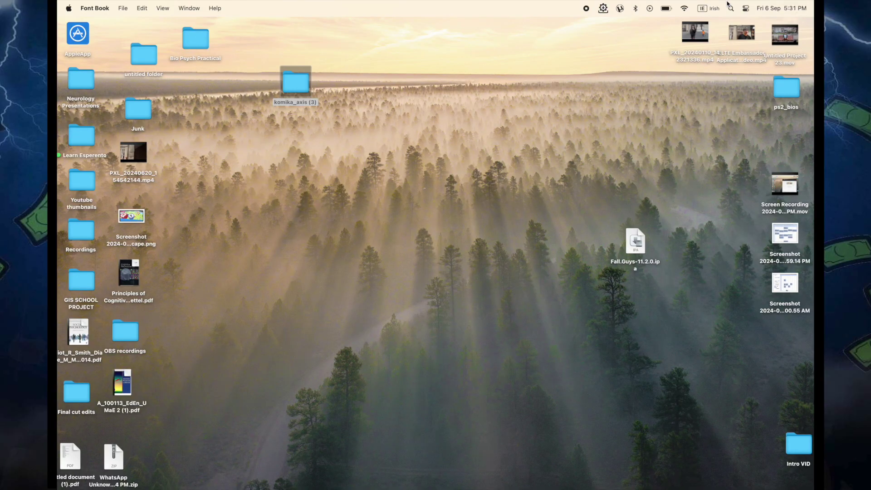
Open the komika_axis (3) folder and open KOMIKAX_.ttf for installation
{"action": "scroll", "coordinate": [449, 289], "scroll_direction": "down", "scroll_amount": 20}
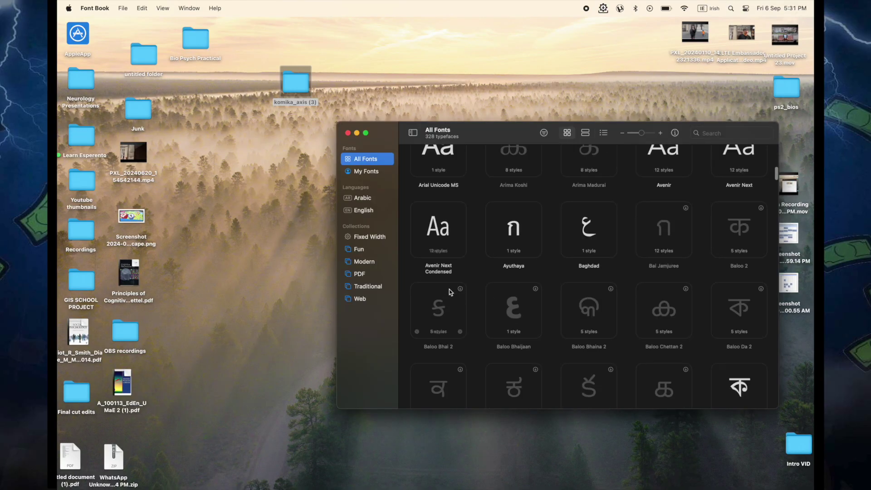
{"action": "scroll", "coordinate": [449, 291], "scroll_direction": "down", "scroll_amount": 3}
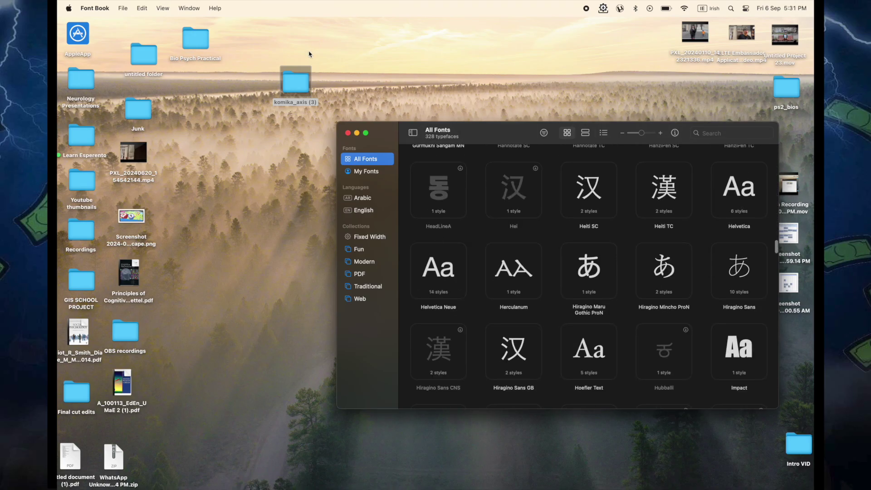
{"action": "double_click", "coordinate": [285, 105]}
{"action": "left_click_drag", "start_coordinate": [260, 153], "coordinate": [134, 123]}
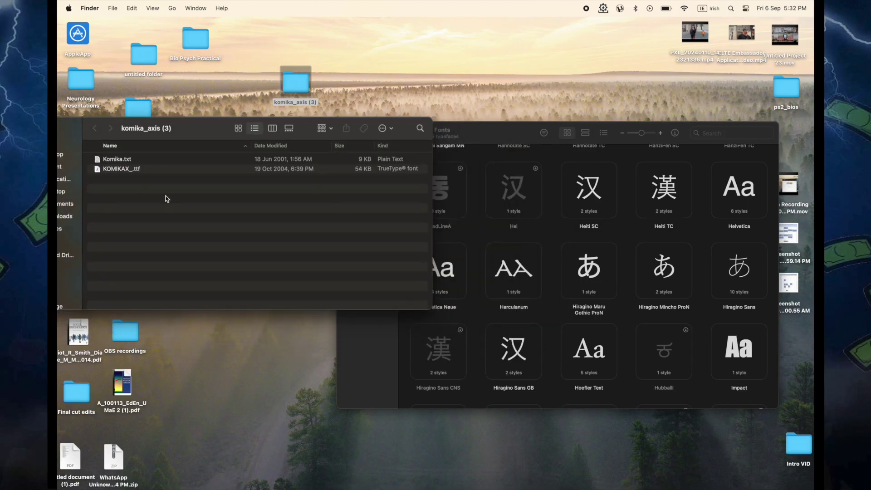
{"action": "left_click", "coordinate": [174, 169]}
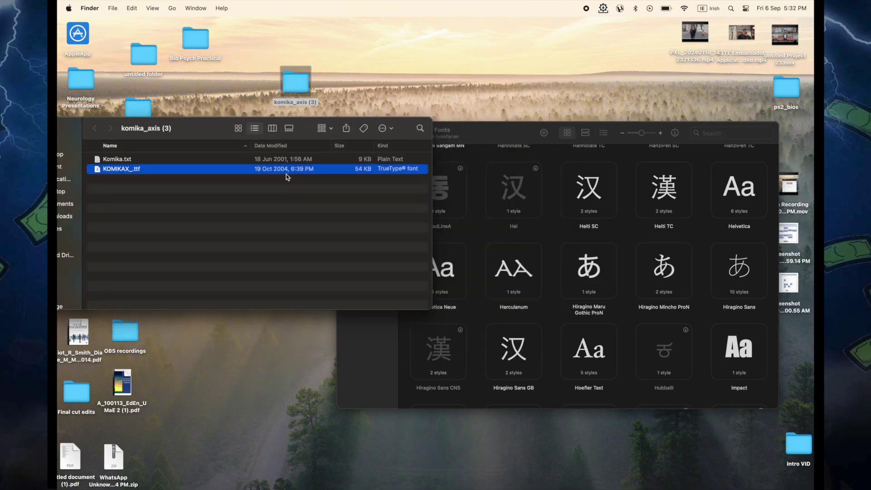
{"action": "left_click_drag", "start_coordinate": [286, 174], "coordinate": [385, 221]}
{"action": "left_click", "coordinate": [499, 144]}
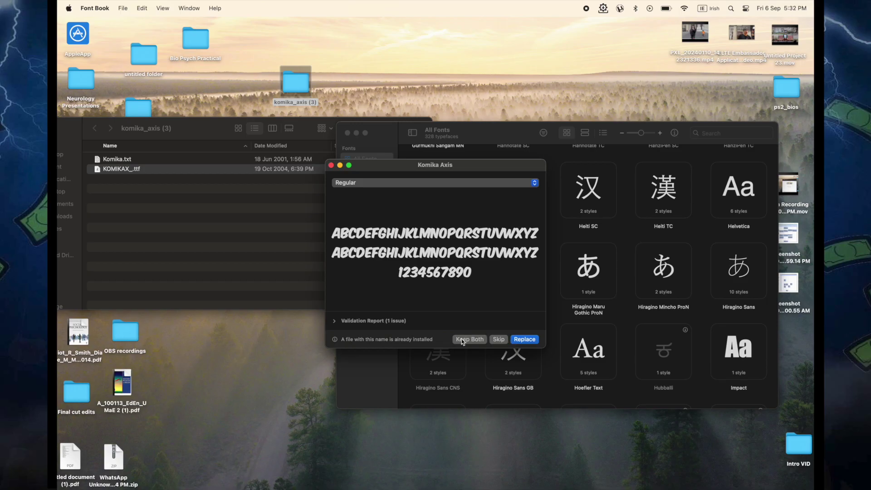
Install Komika Axis with Keep Both, then close Font Book and the folder window
{"action": "left_click", "coordinate": [331, 165]}
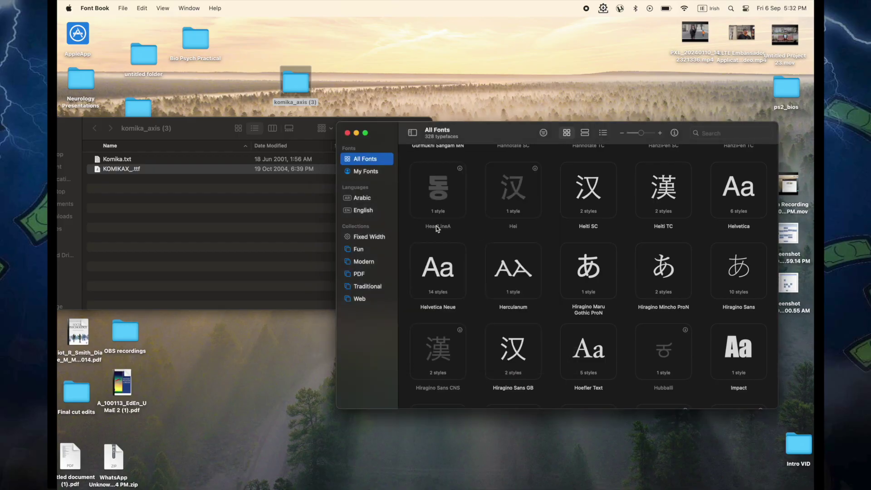
{"action": "scroll", "coordinate": [437, 228], "scroll_direction": "up", "scroll_amount": 15}
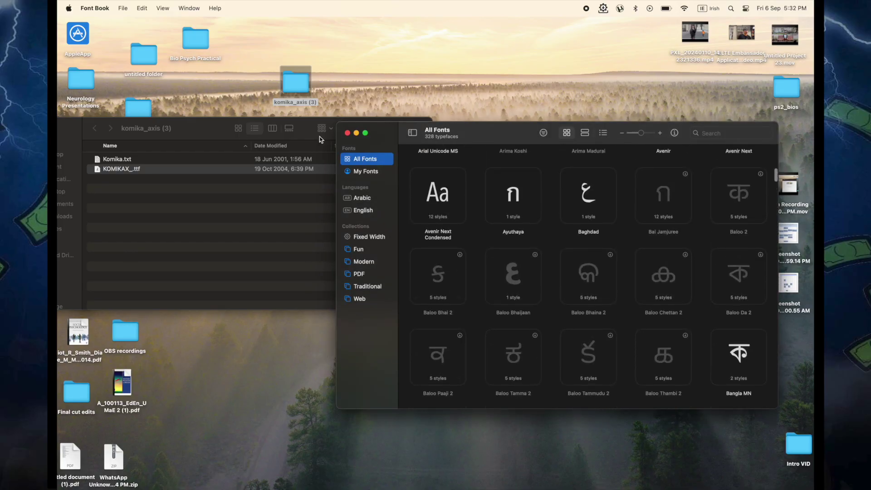
{"action": "left_click", "coordinate": [347, 133]}
{"action": "left_click_drag", "start_coordinate": [73, 132], "coordinate": [168, 132]}
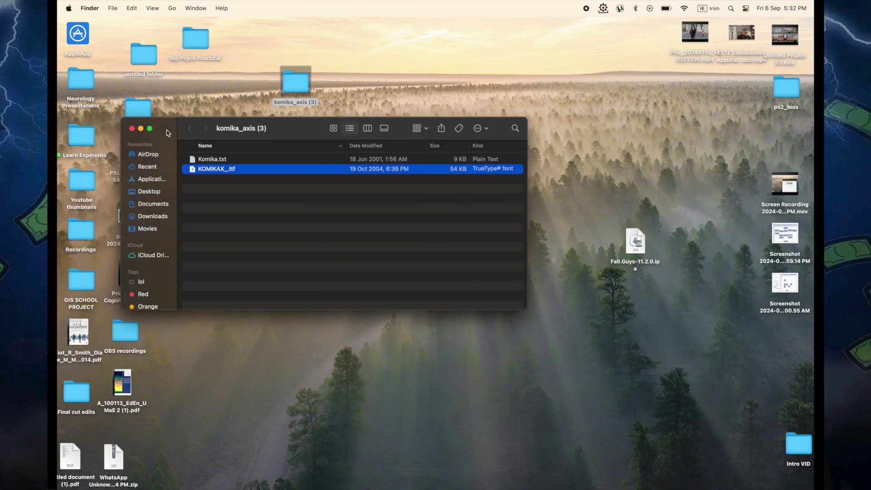
{"action": "left_click", "coordinate": [132, 129]}
Launch Final Cut Pro from the Dock
{"action": "mouse_move", "coordinate": [331, 483]}
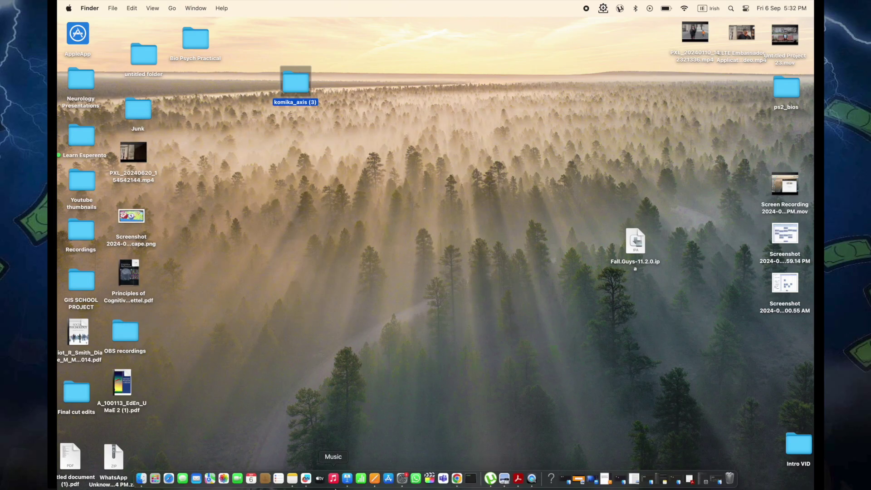
{"action": "left_click", "coordinate": [429, 479]}
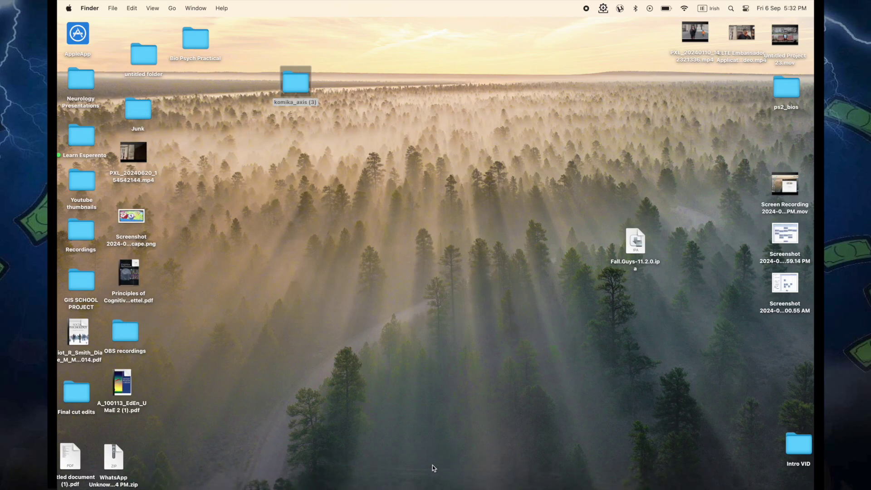
{"action": "mouse_move", "coordinate": [425, 488]}
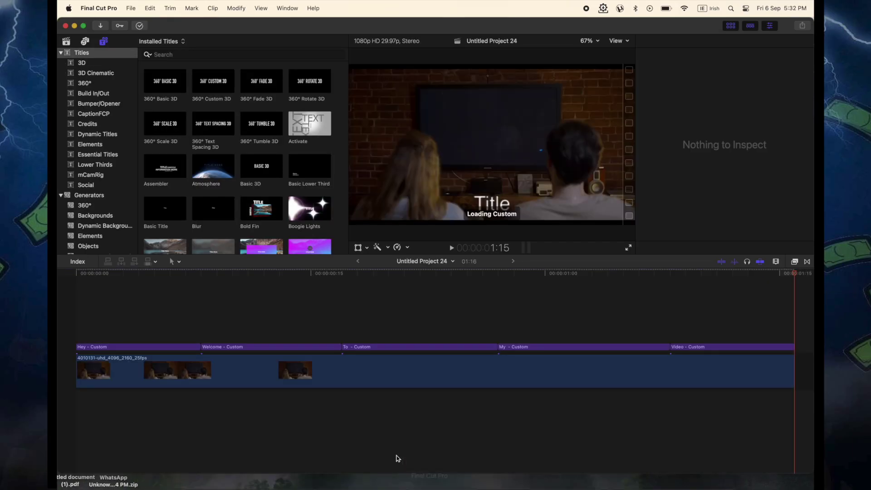
Move the playhead to the timeline start and zoom out to show all clips
{"action": "left_click", "coordinate": [330, 324]}
{"action": "left_click", "coordinate": [214, 275]}
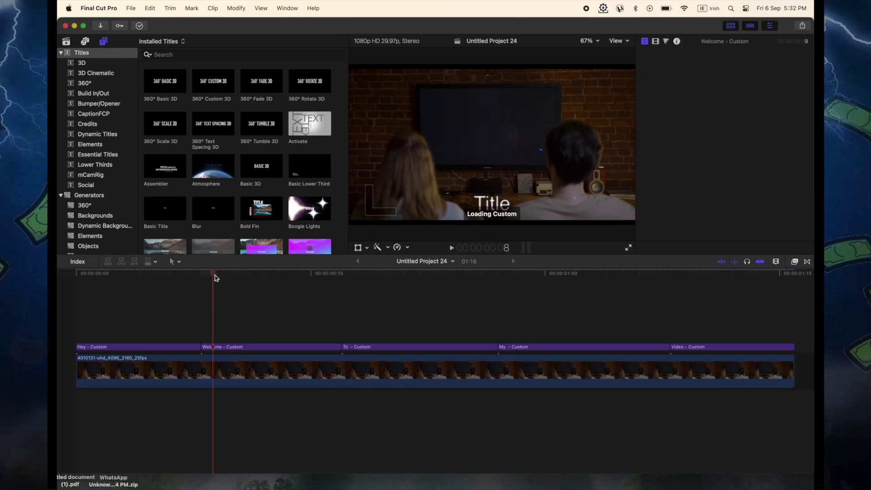
{"action": "left_click_drag", "start_coordinate": [215, 278], "coordinate": [72, 277]}
{"action": "key", "text": "super+minus"}
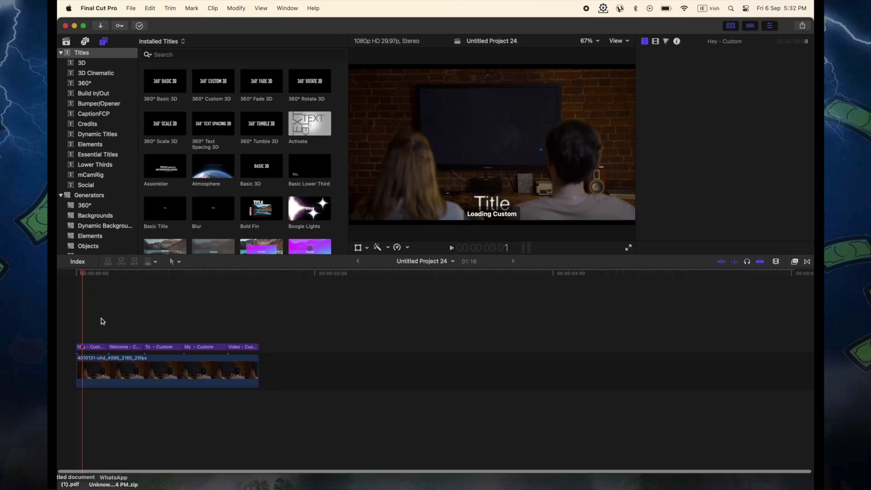
Trim the background video clip shorter and delete the Welcome title
{"action": "left_click", "coordinate": [122, 361]}
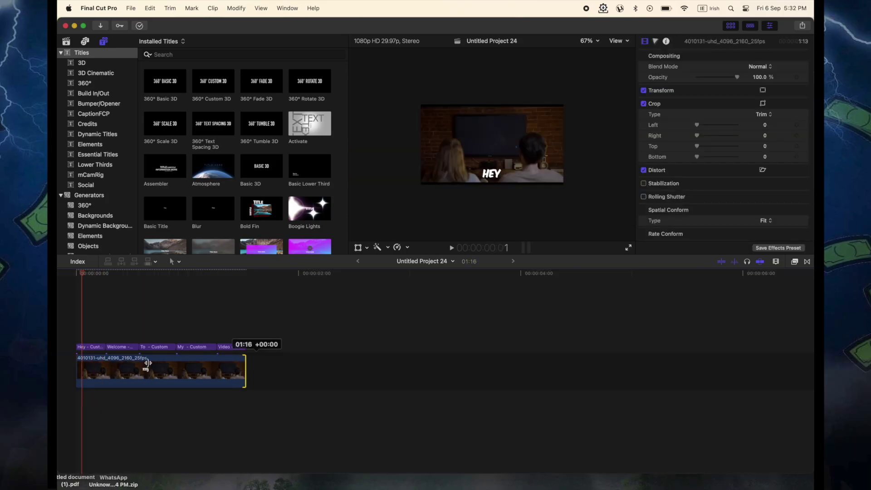
{"action": "left_click_drag", "start_coordinate": [147, 363], "coordinate": [93, 348]}
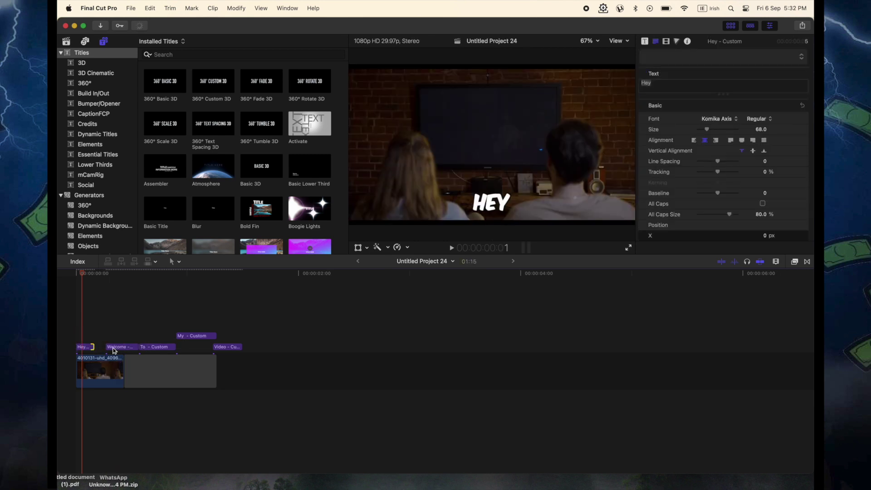
{"action": "left_click", "coordinate": [114, 348]}
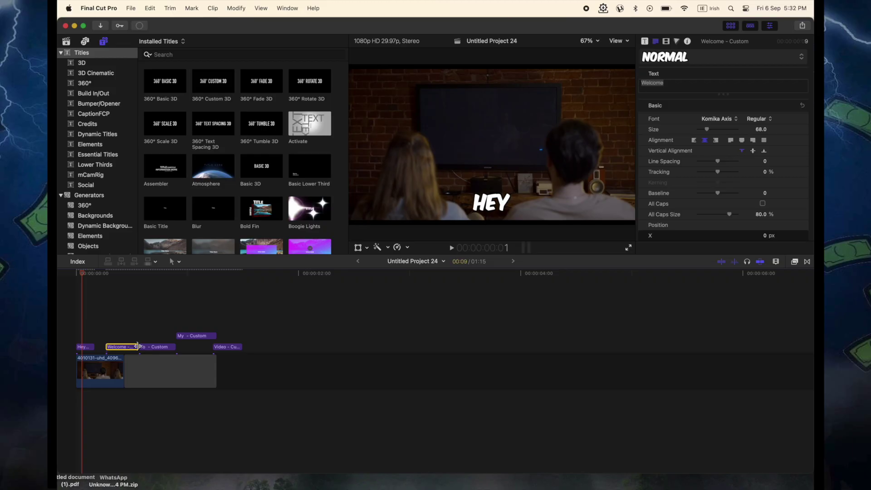
{"action": "key", "text": "BackSpace"}
Delete the Te, My and Video titles, leaving only Hey
{"action": "left_click", "coordinate": [144, 348]}
{"action": "key", "text": "BackSpace"}
{"action": "left_click", "coordinate": [197, 336]}
{"action": "key", "text": "BackSpace"}
{"action": "left_click", "coordinate": [230, 346]}
{"action": "key", "text": "BackSpace"}
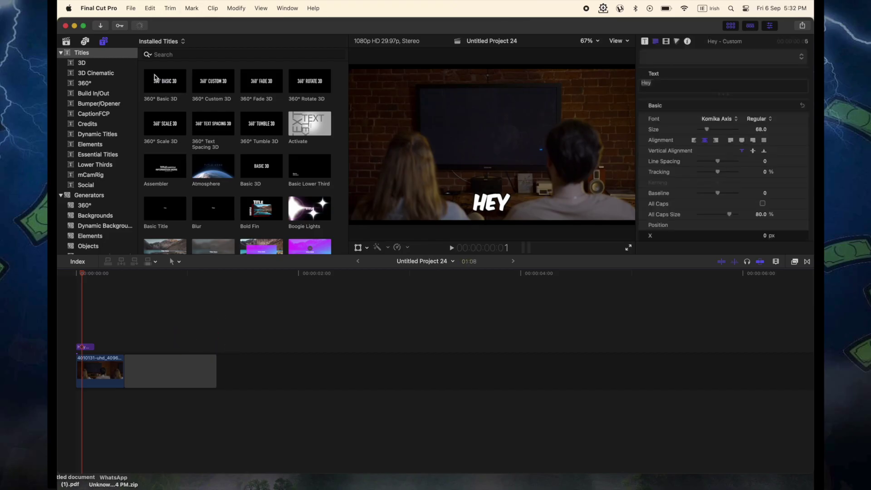
{"action": "left_click", "coordinate": [169, 54]}
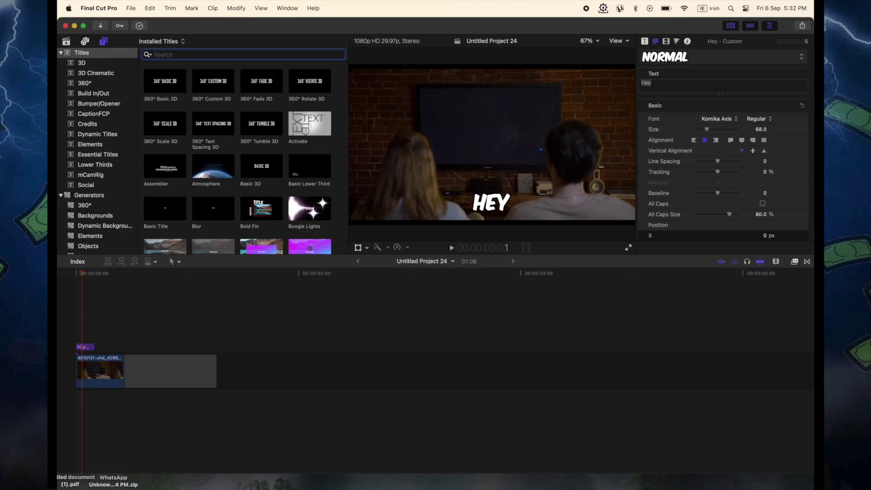
Search titles for 'cu', place a Custom title after Hey and trim it short
{"action": "type", "text": "cus"}
{"action": "key", "text": "super+a"}
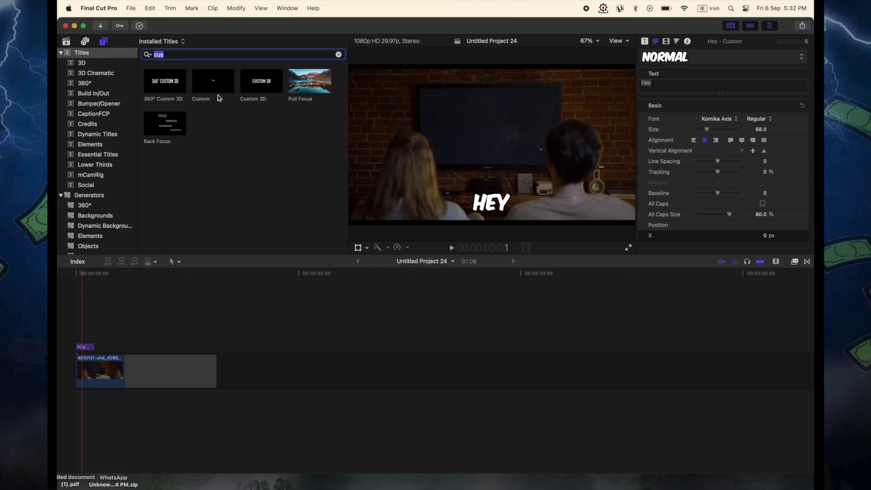
{"action": "left_click_drag", "start_coordinate": [219, 98], "coordinate": [98, 346]}
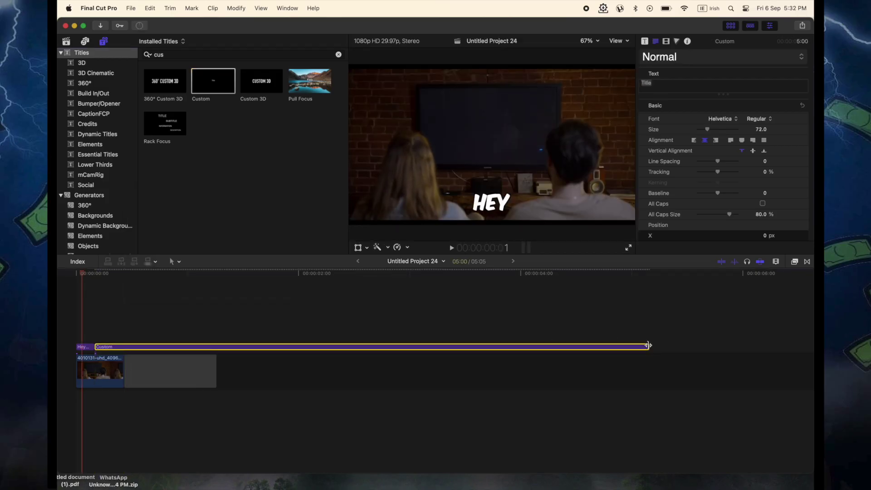
{"action": "left_click_drag", "start_coordinate": [649, 346], "coordinate": [123, 346]}
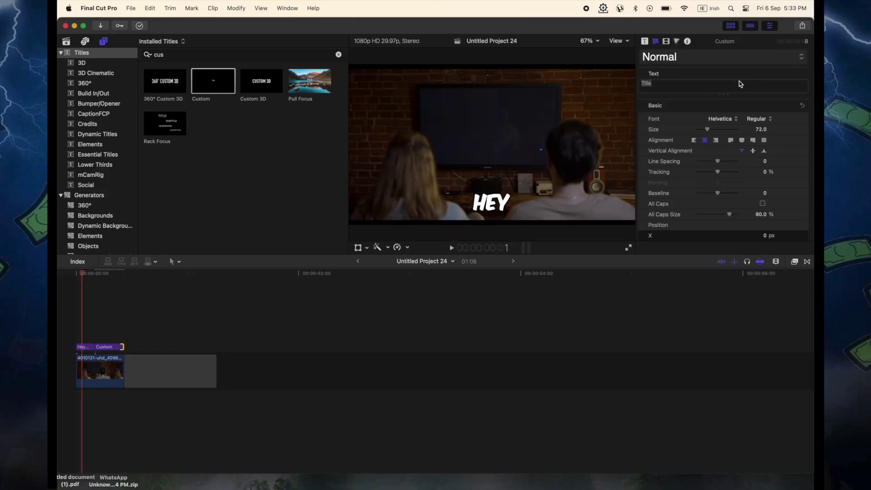
Change the Custom title's font from Helvetica to Komika Axis in the Text inspector
{"action": "left_click", "coordinate": [734, 119]}
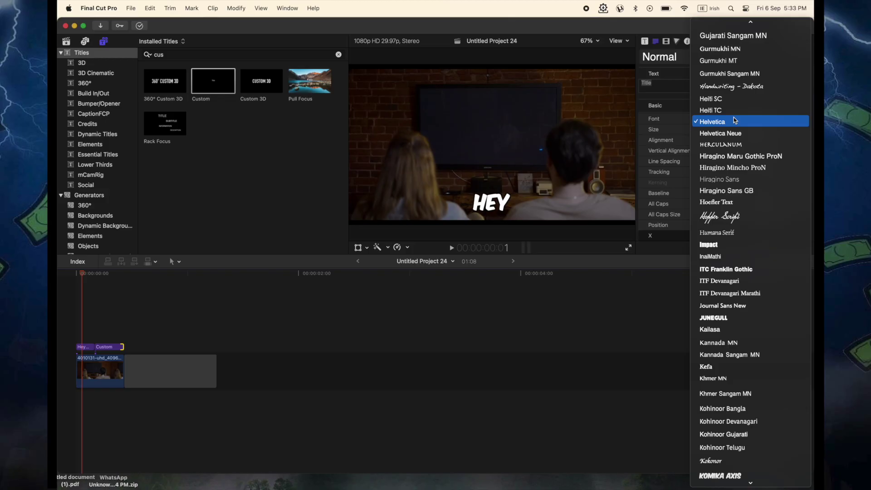
{"action": "key", "text": "k"}
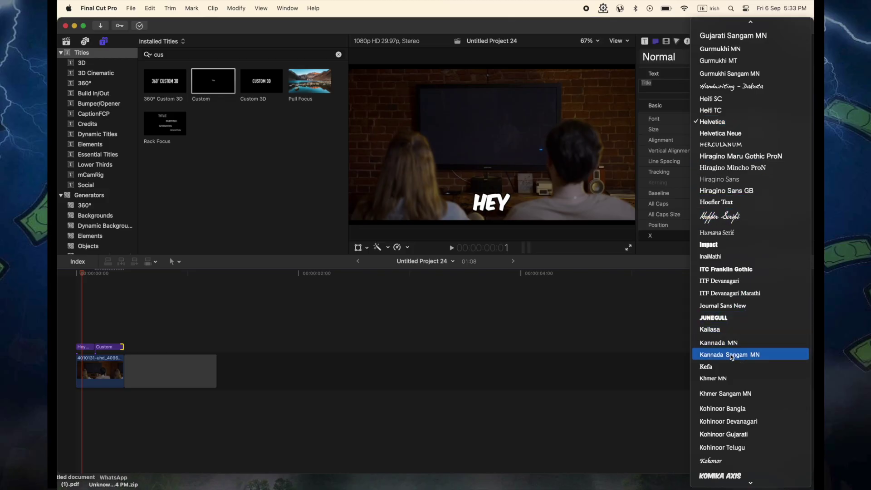
{"action": "scroll", "coordinate": [734, 350], "scroll_direction": "down", "scroll_amount": 3}
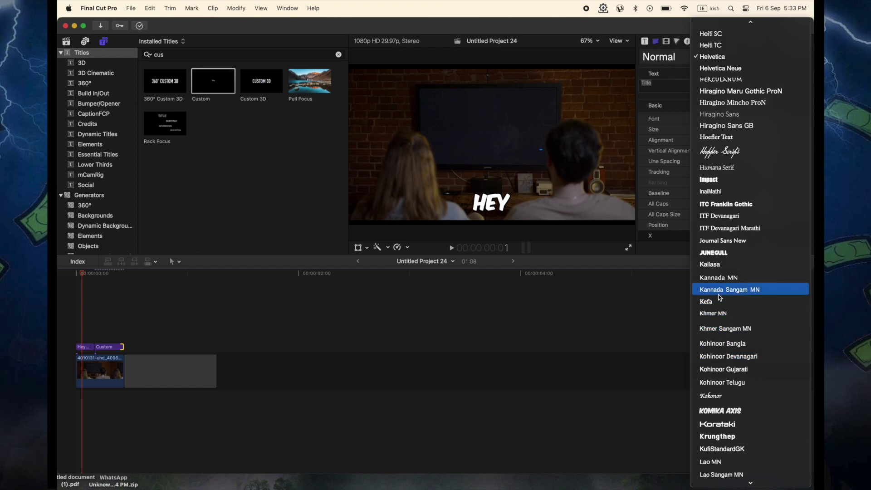
{"action": "left_click", "coordinate": [721, 413]}
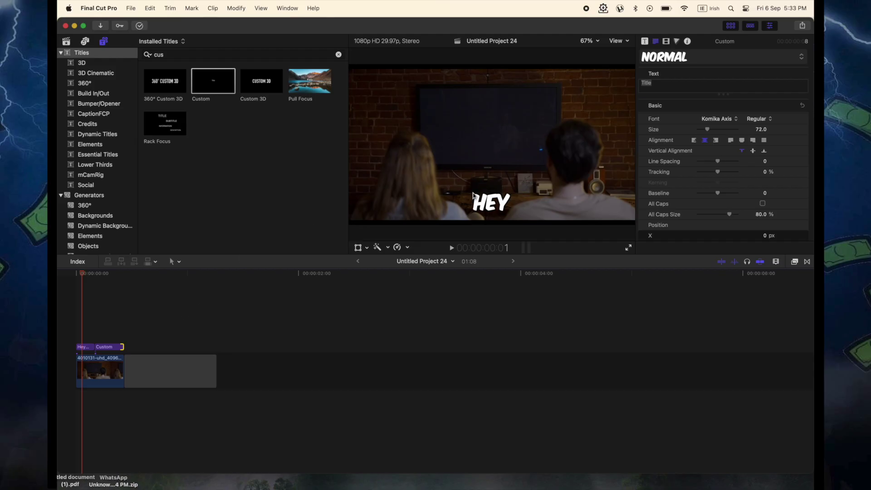
{"action": "left_click", "coordinate": [114, 347]}
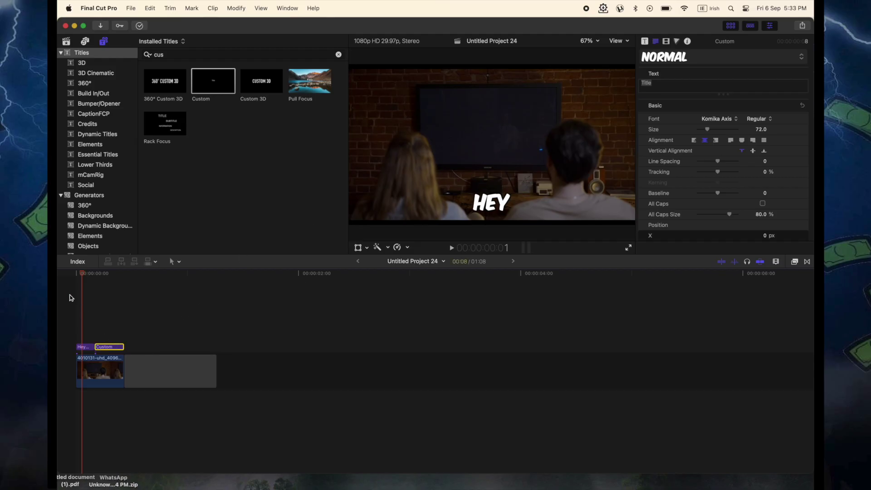
Scale up the TITLE text with the transform handles and drag it lower in the frame
{"action": "left_click_drag", "start_coordinate": [82, 277], "coordinate": [101, 277]}
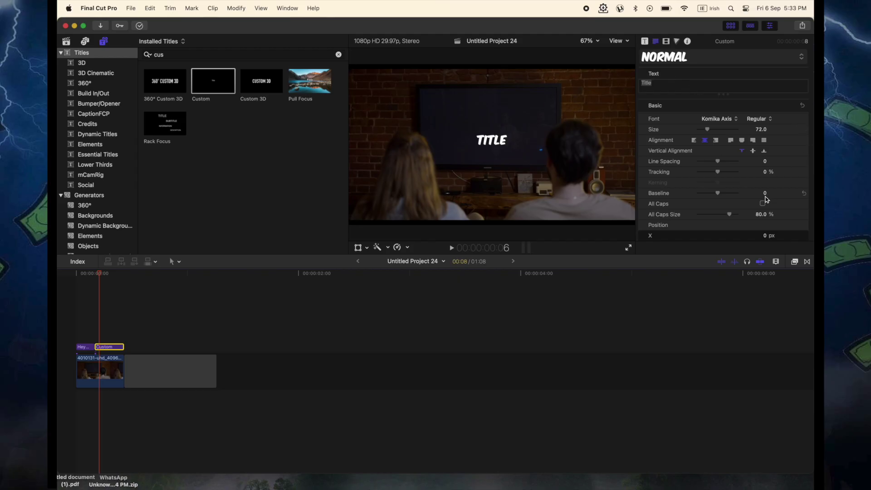
{"action": "scroll", "coordinate": [765, 196], "scroll_direction": "down", "scroll_amount": 3}
{"action": "scroll", "coordinate": [766, 197], "scroll_direction": "up", "scroll_amount": 3}
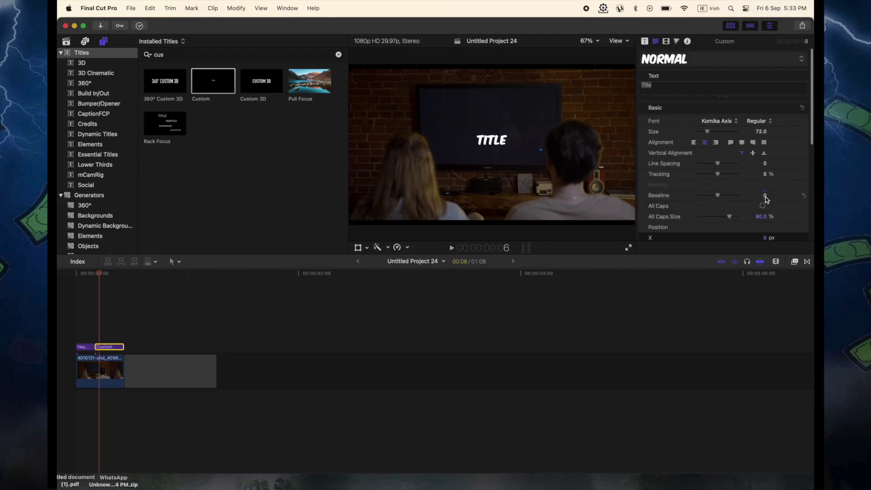
{"action": "left_click", "coordinate": [665, 41]}
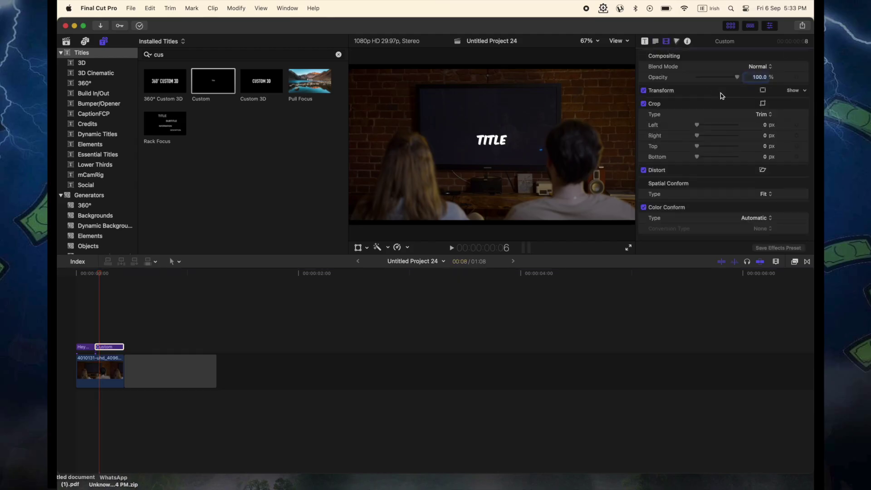
{"action": "left_click", "coordinate": [762, 90]}
{"action": "left_click_drag", "start_coordinate": [495, 147], "coordinate": [509, 165]}
{"action": "left_click_drag", "start_coordinate": [363, 81], "coordinate": [362, 80]}
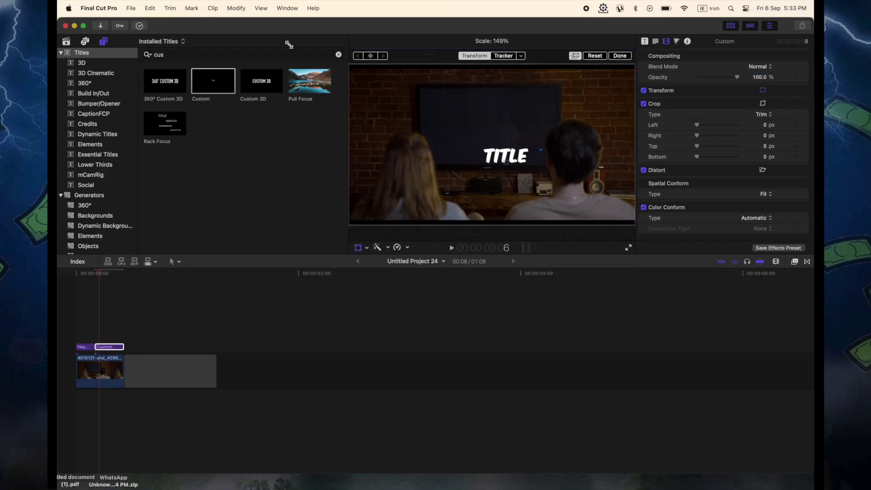
{"action": "left_click_drag", "start_coordinate": [508, 167], "coordinate": [495, 200]}
{"action": "left_click", "coordinate": [645, 41]}
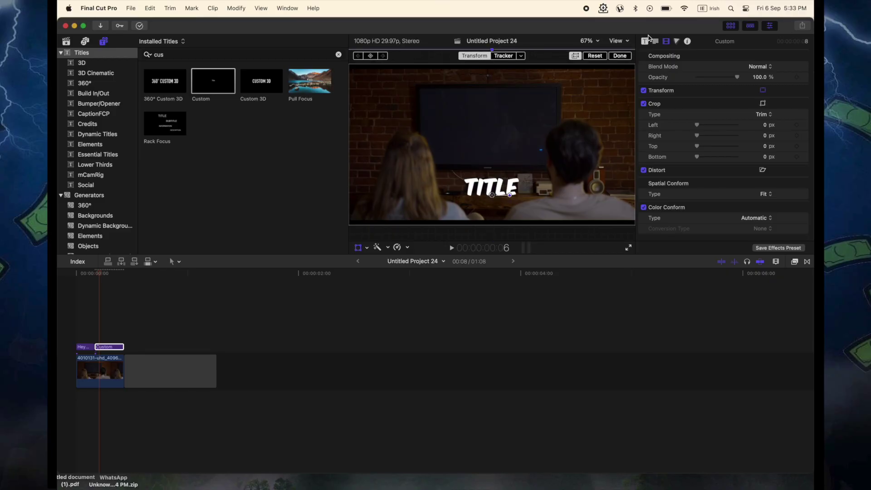
{"action": "left_click", "coordinate": [655, 42]}
Enable an outline on the TITLE text and set its colour to black
{"action": "scroll", "coordinate": [680, 124], "scroll_direction": "down", "scroll_amount": 10}
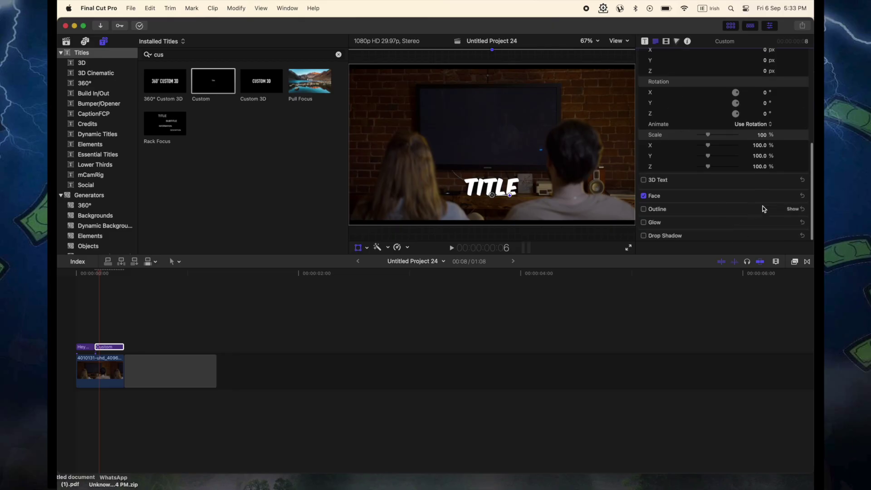
{"action": "left_click", "coordinate": [791, 209]}
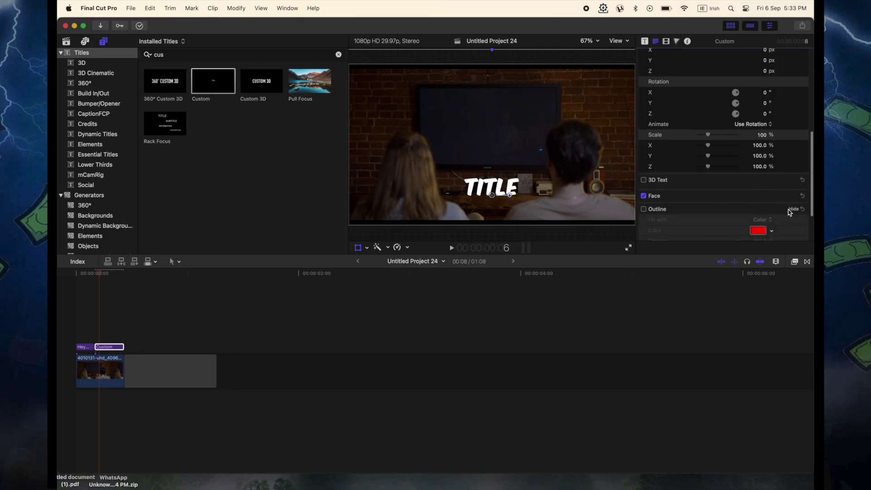
{"action": "left_click", "coordinate": [644, 209]}
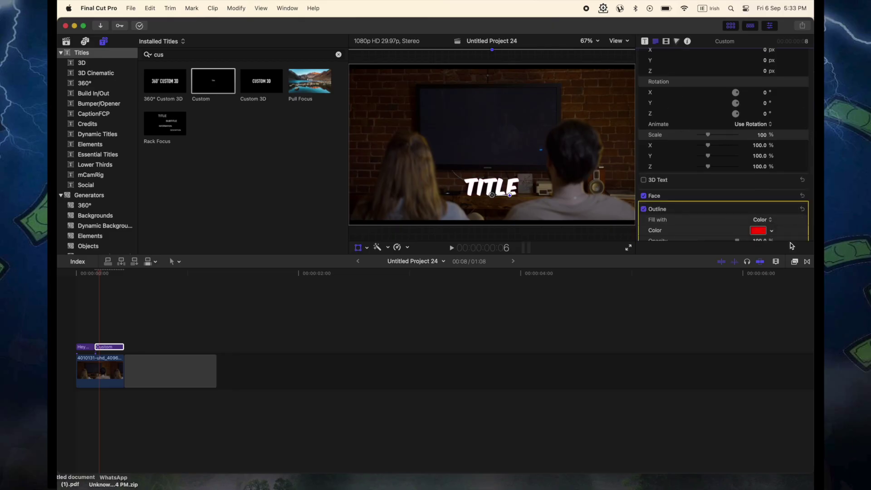
{"action": "left_click", "coordinate": [758, 230]}
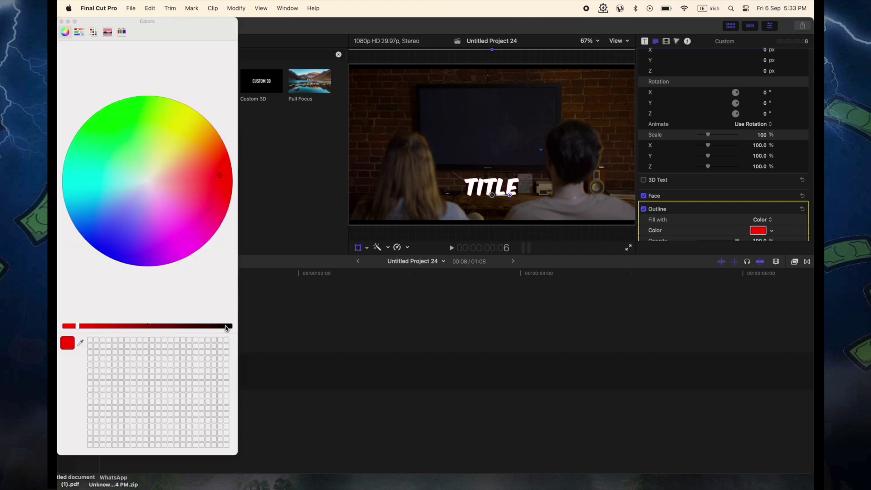
{"action": "left_click", "coordinate": [226, 326]}
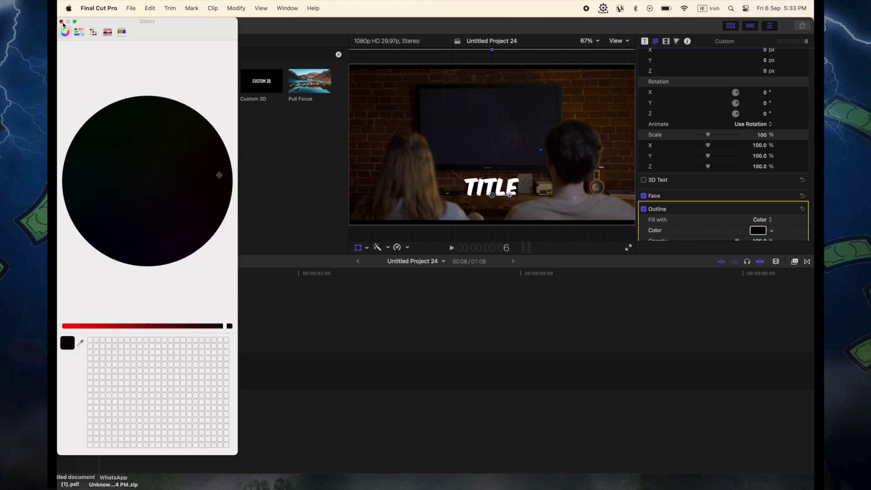
{"action": "left_click", "coordinate": [62, 22]}
Set the outline width to 7 and nudge TITLE slightly lower
{"action": "scroll", "coordinate": [707, 177], "scroll_direction": "down", "scroll_amount": 3}
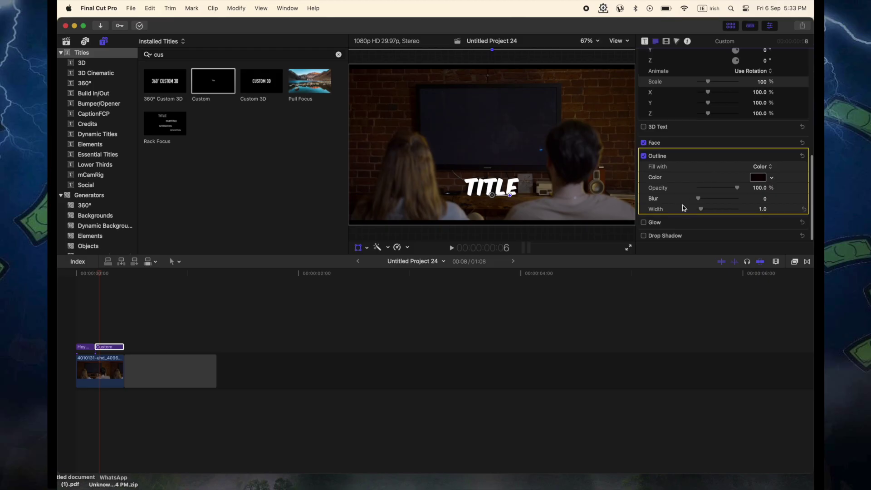
{"action": "left_click_drag", "start_coordinate": [702, 209], "coordinate": [713, 212]}
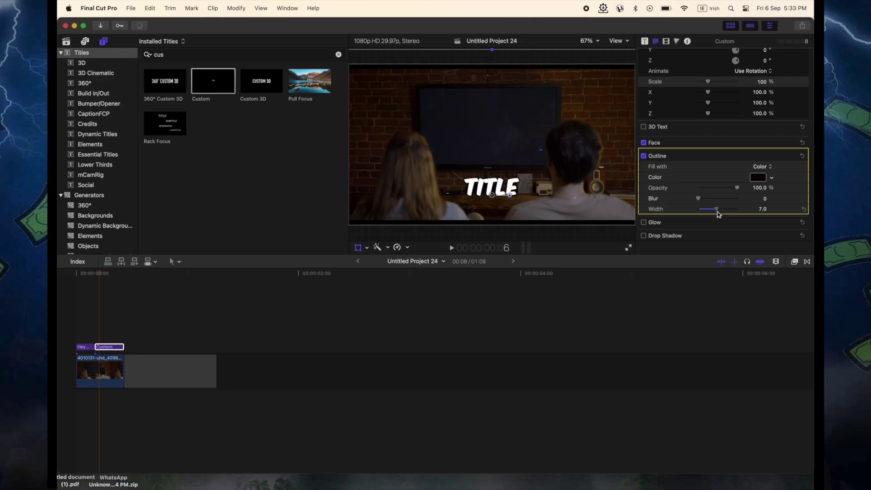
{"action": "left_click_drag", "start_coordinate": [495, 196], "coordinate": [495, 202]}
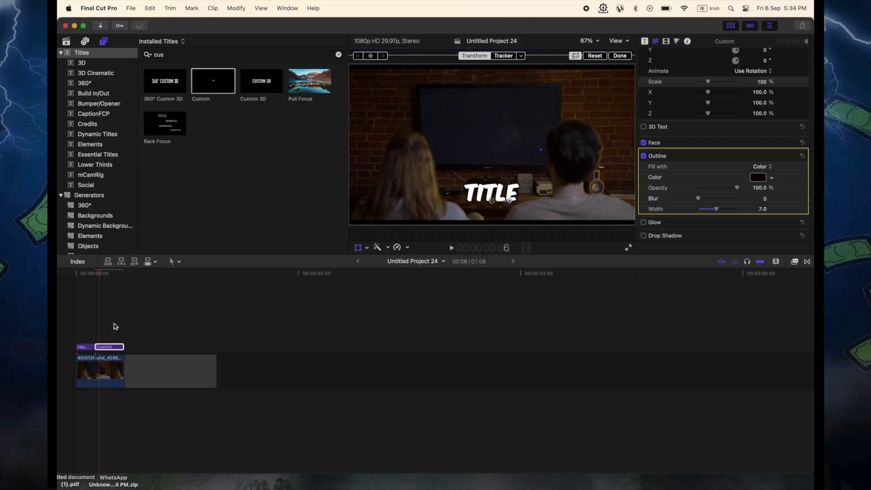
{"action": "left_click", "coordinate": [94, 273]}
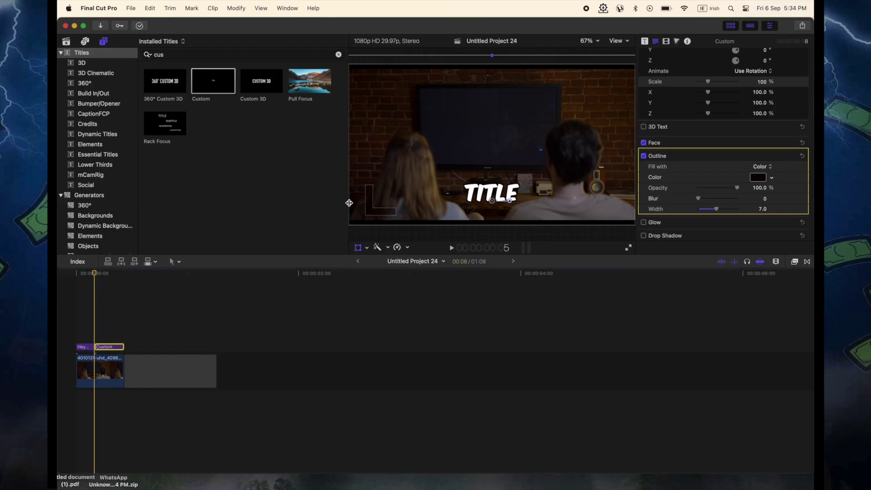
{"action": "left_click", "coordinate": [654, 41]}
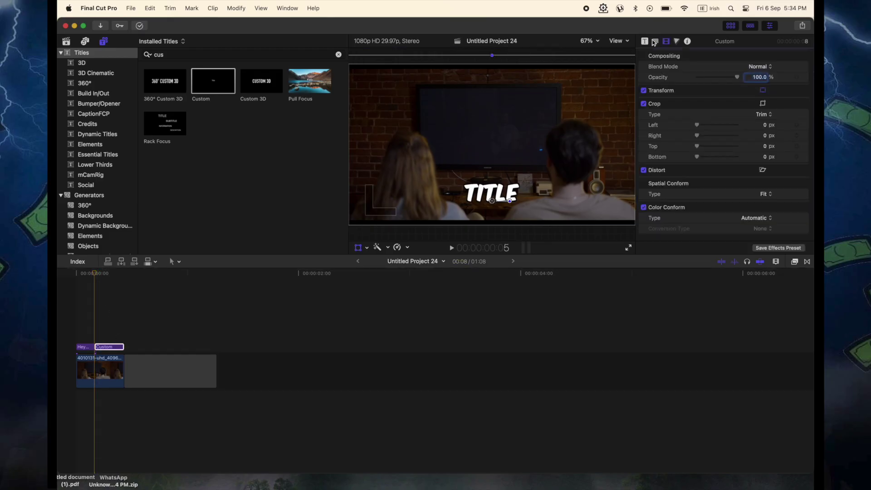
{"action": "left_click", "coordinate": [655, 41]}
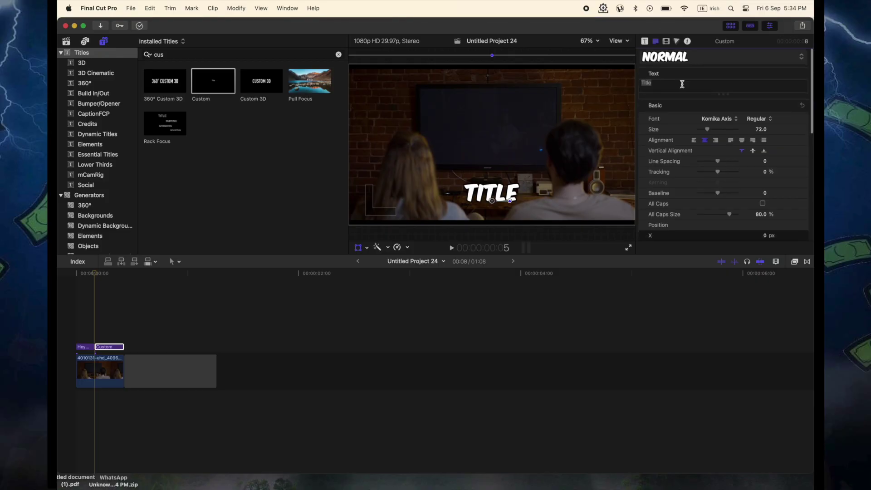